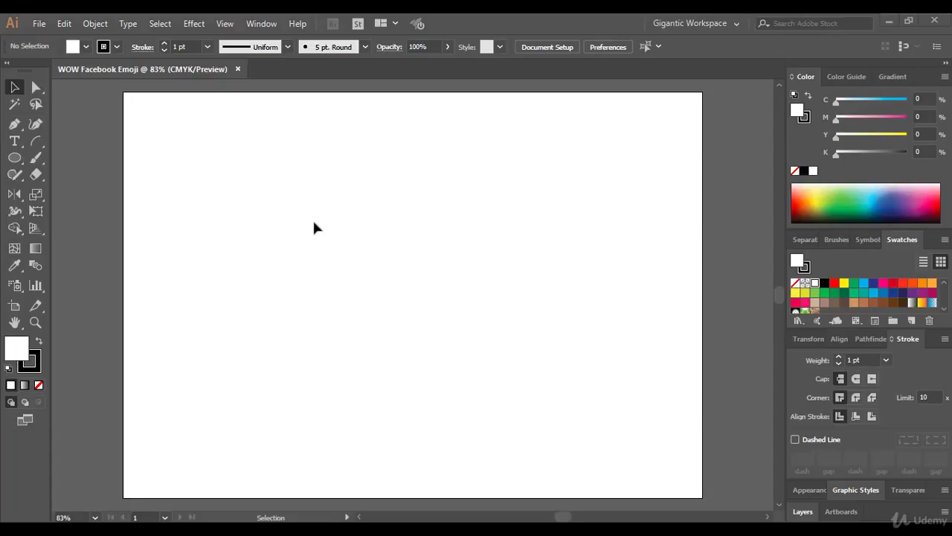
# Open the file Facebook WOW Emoji.ai from the CC Version folder inside Source Files > WOW
pyautogui.click(39, 23)
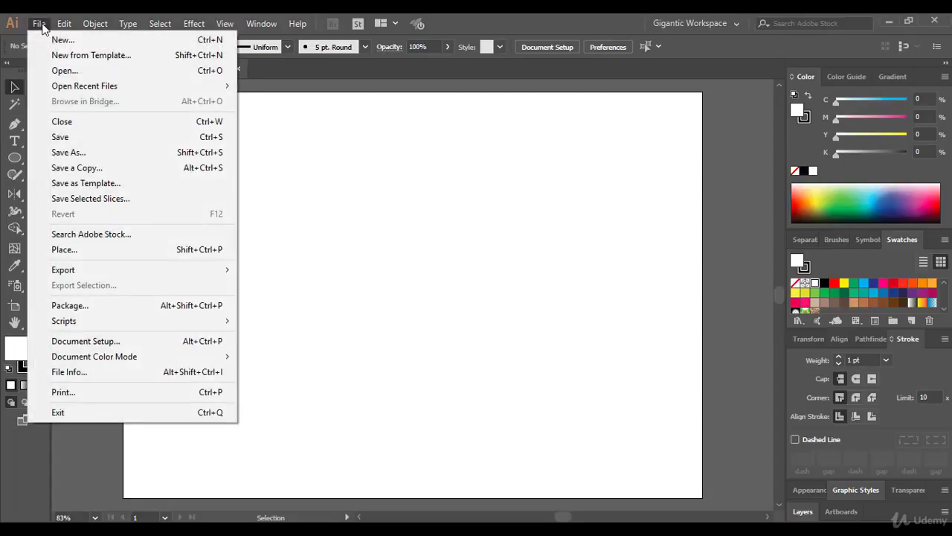
pyautogui.click(87, 75)
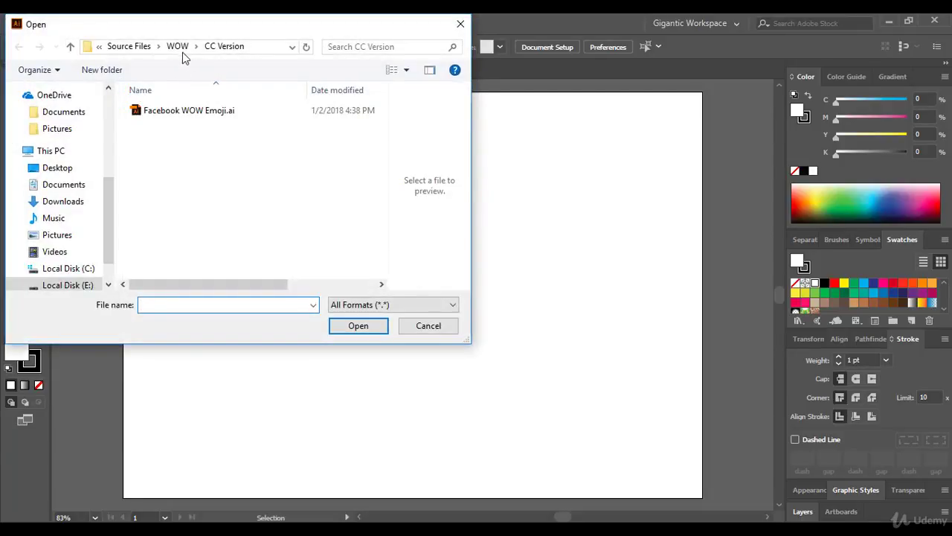
pyautogui.click(179, 48)
pyautogui.click(179, 47)
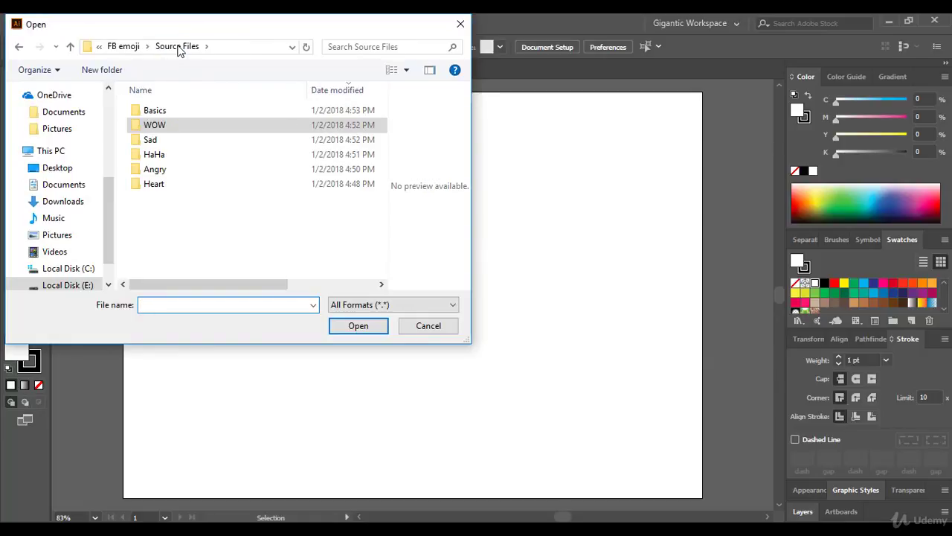
pyautogui.doubleClick(160, 127)
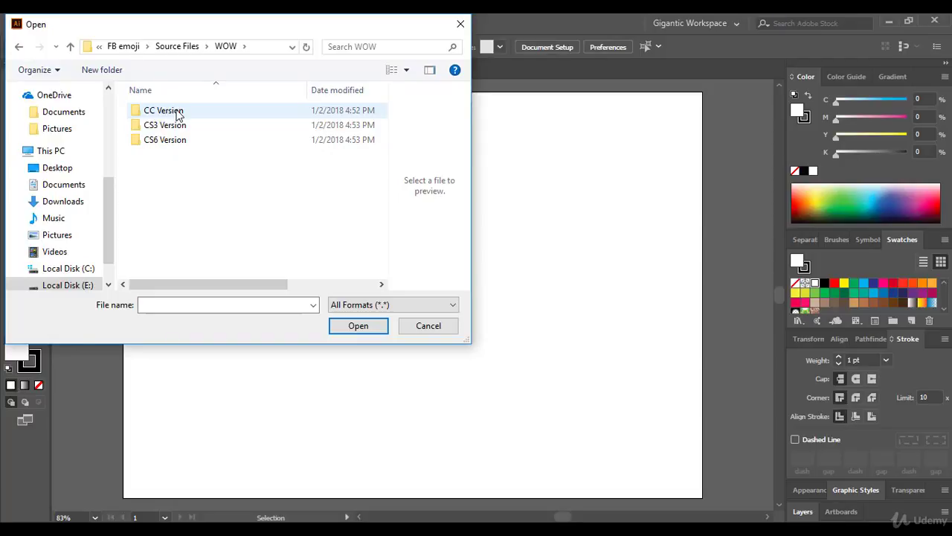
pyautogui.doubleClick(177, 112)
pyautogui.click(176, 112)
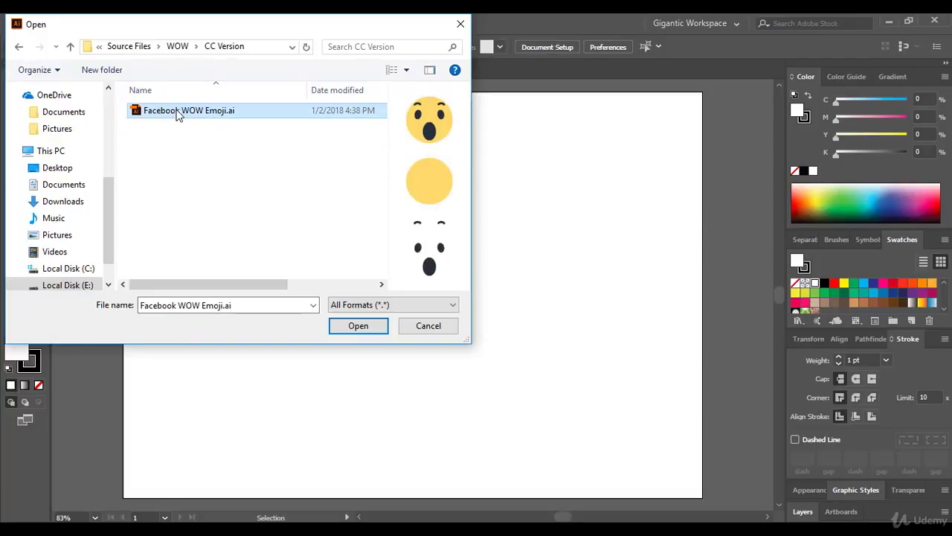
pyautogui.click(357, 325)
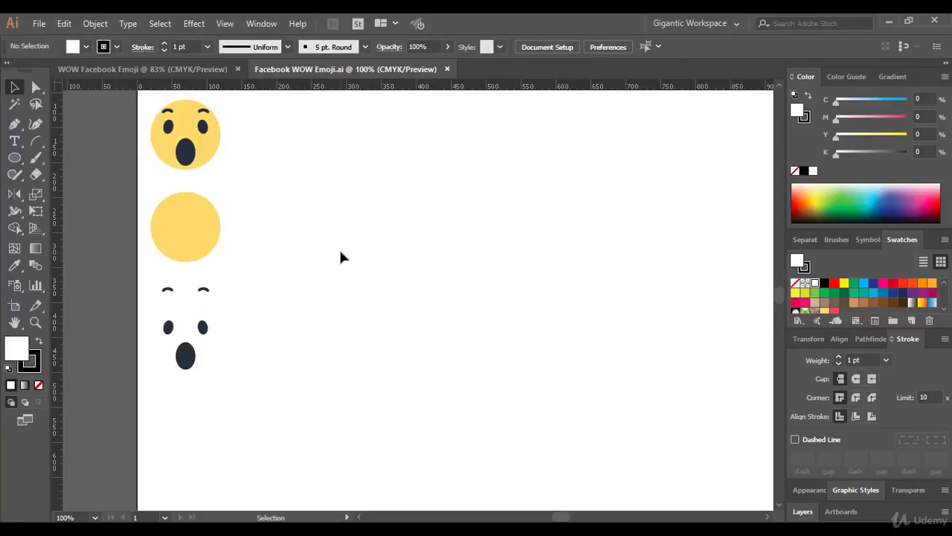
pyautogui.press('space')
pyautogui.moveTo(544, 271); pyautogui.dragTo(484, 267)
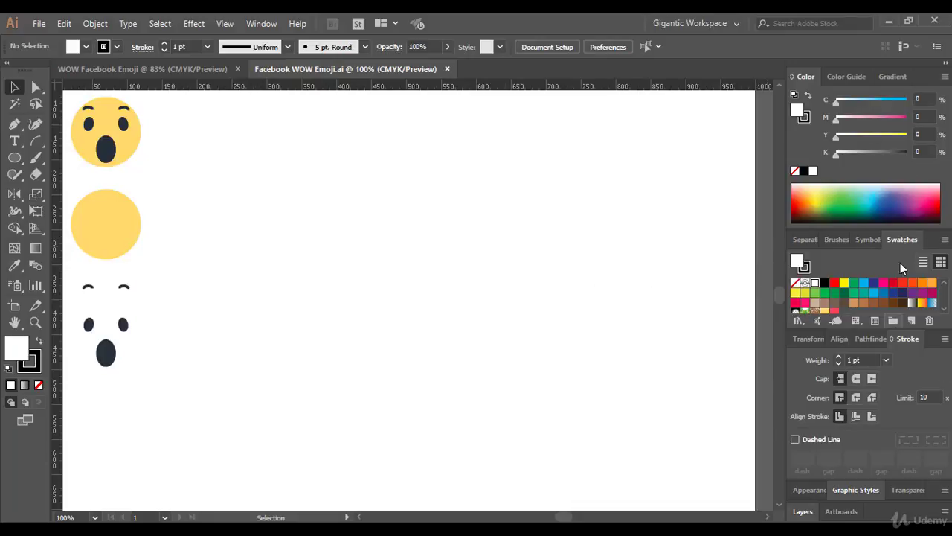
pyautogui.click(261, 24)
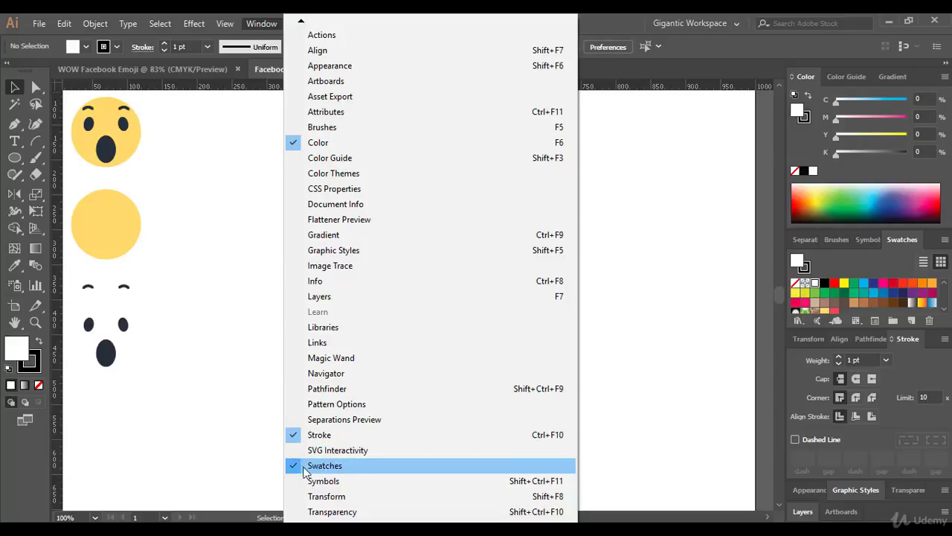
pyautogui.click(261, 24)
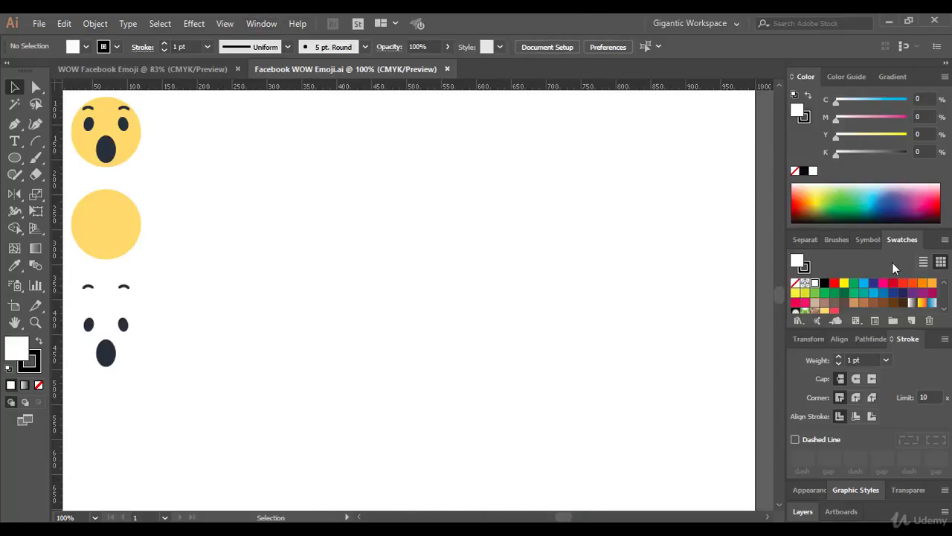
# Load the swatch library FB Emoji Colors.ai from the Desktop's Source Files shortcut, in Basics > CC Version
pyautogui.click(945, 240)
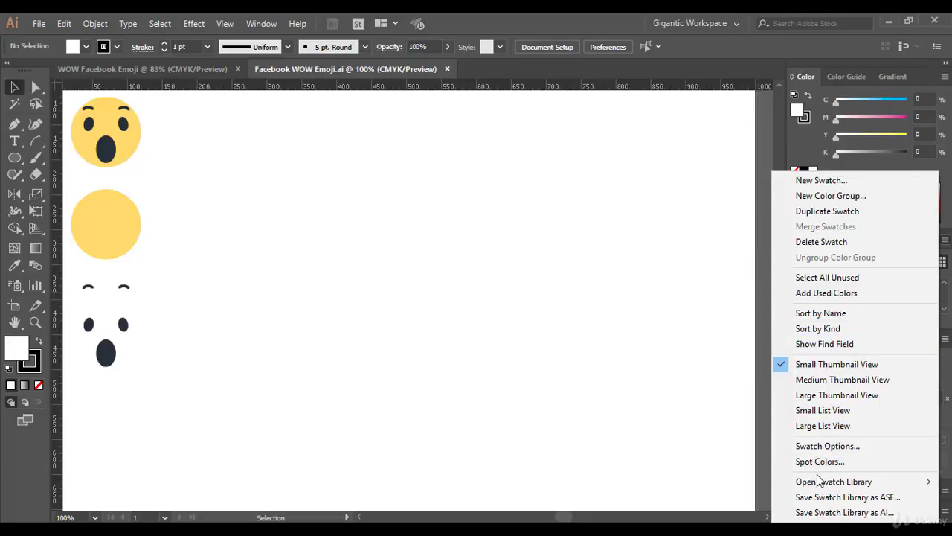
pyautogui.moveTo(813, 487)
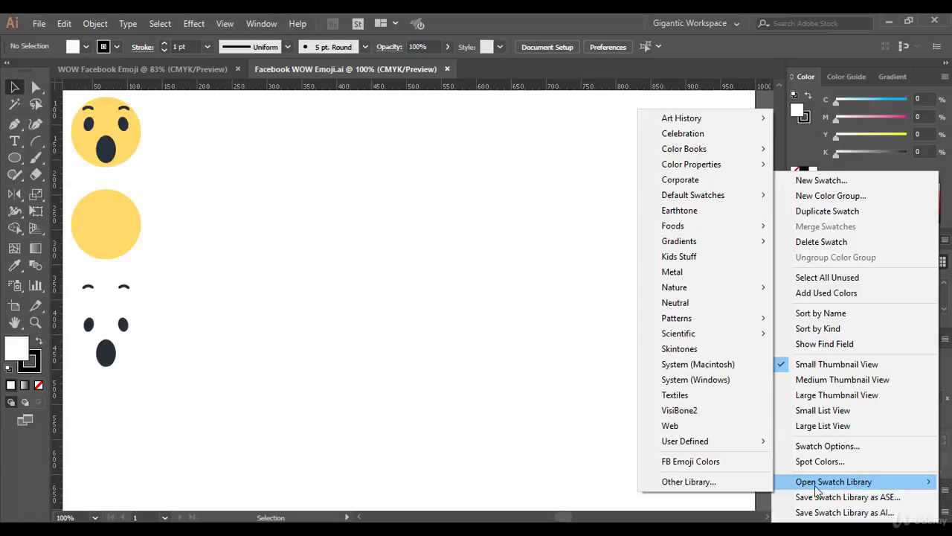
pyautogui.click(679, 487)
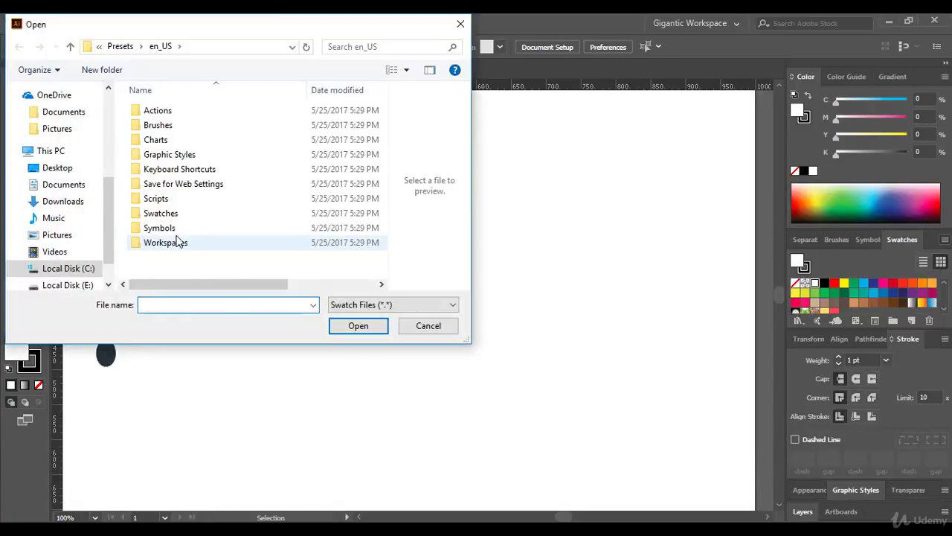
pyautogui.scroll(-1, 108, 223)
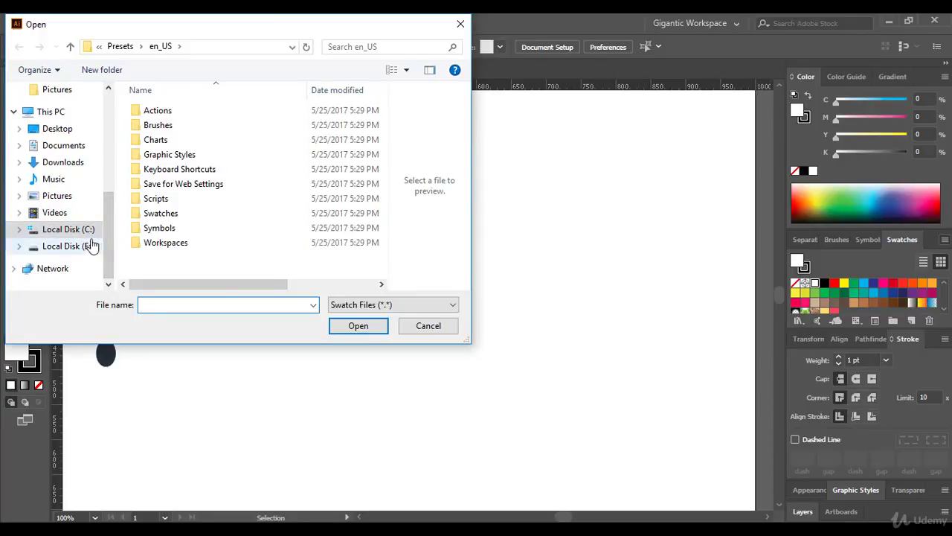
pyautogui.moveTo(109, 207); pyautogui.dragTo(112, 170)
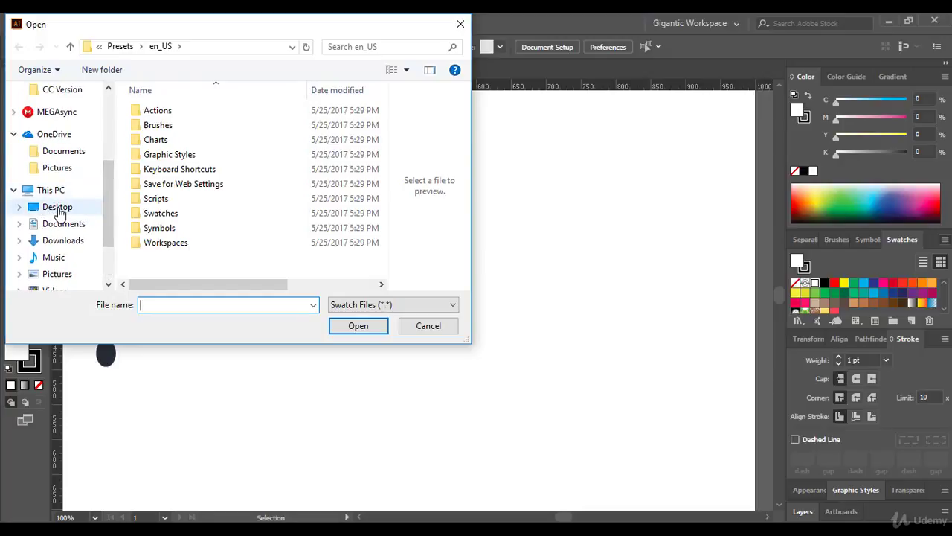
pyautogui.click(60, 211)
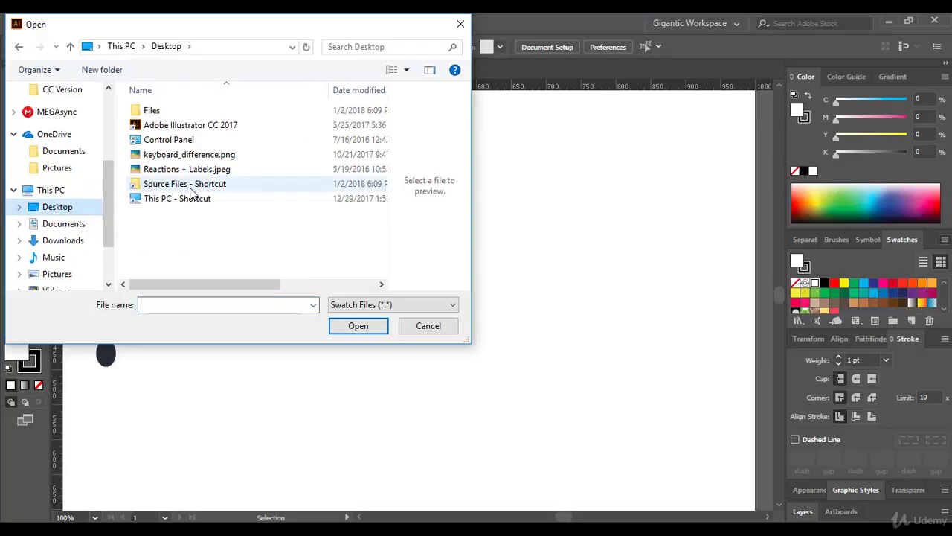
pyautogui.click(190, 189)
pyautogui.doubleClick(191, 192)
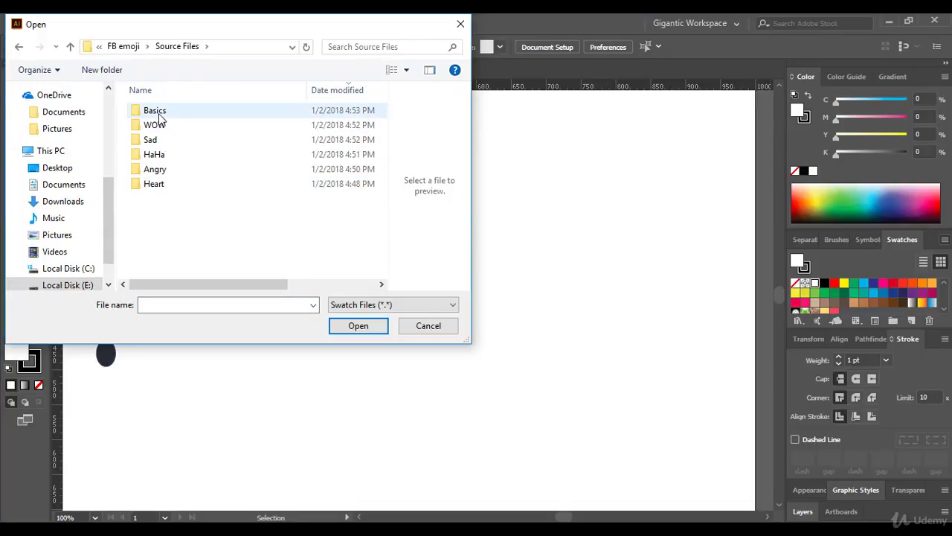
pyautogui.doubleClick(176, 118)
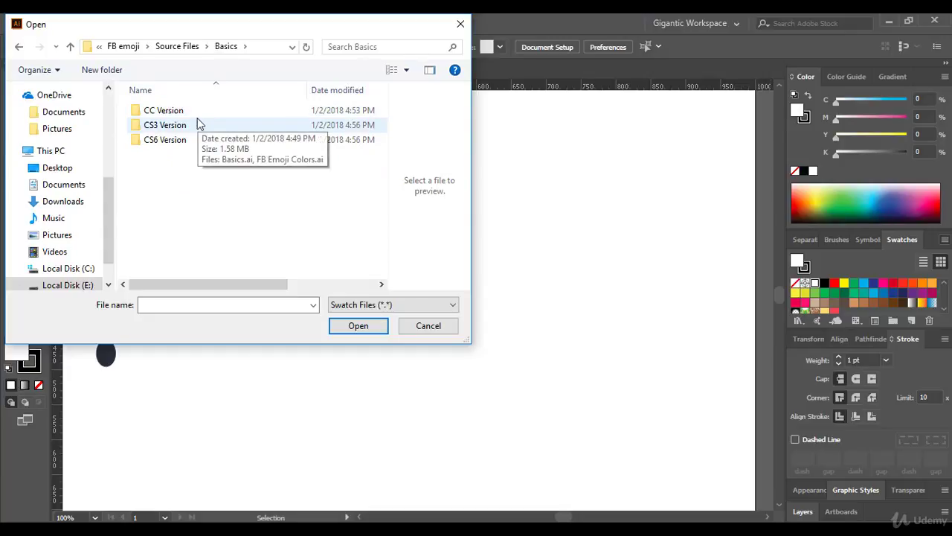
pyautogui.doubleClick(173, 118)
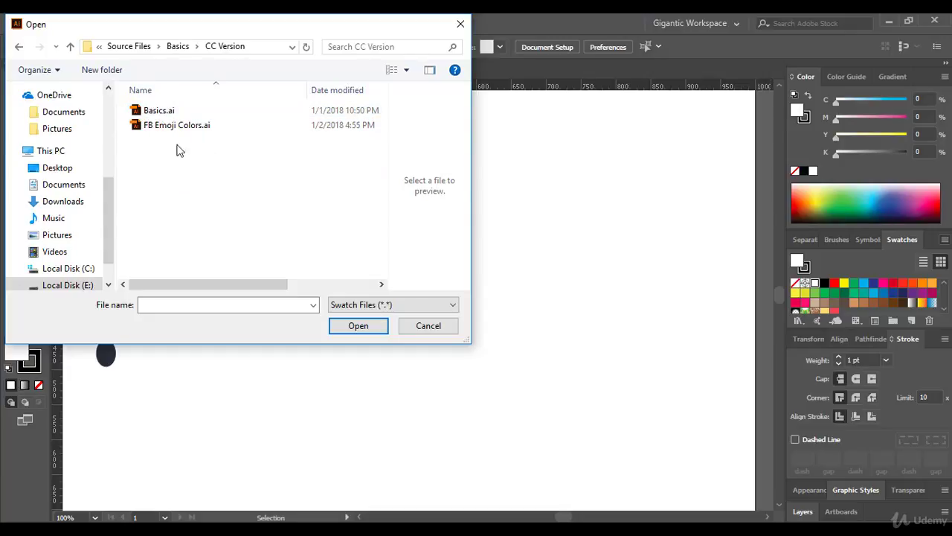
pyautogui.click(167, 127)
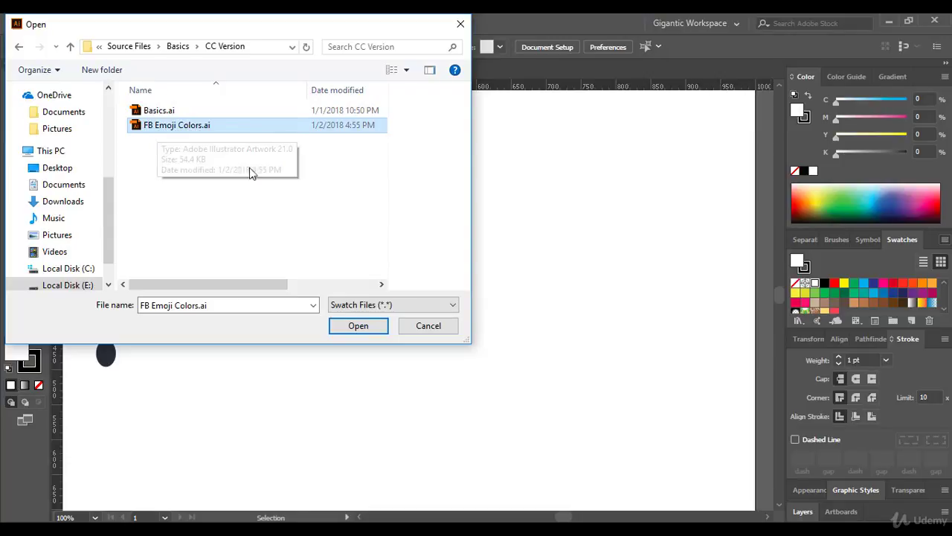
pyautogui.click(358, 326)
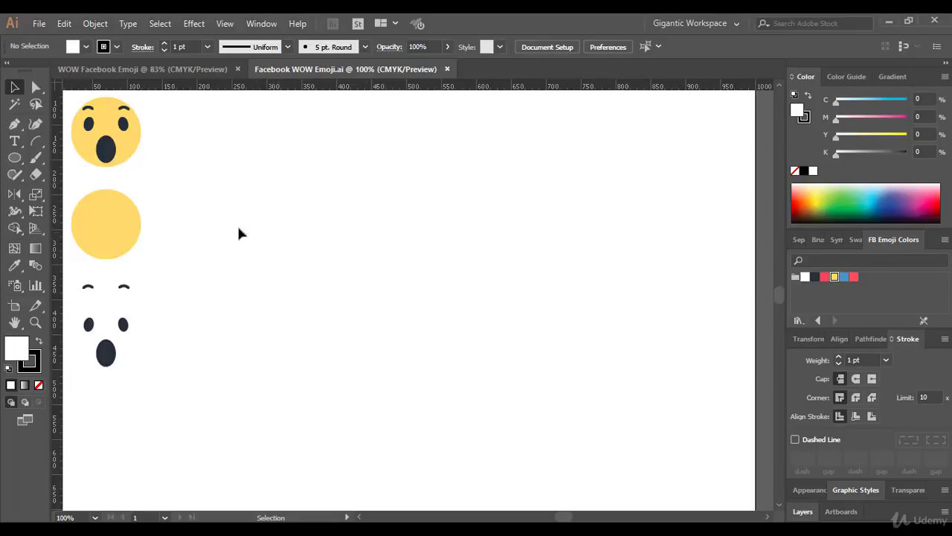
# Examine the size and fill colour of the reference face circle, mouth and right eye, and leave nothing selected
pyautogui.click(116, 219)
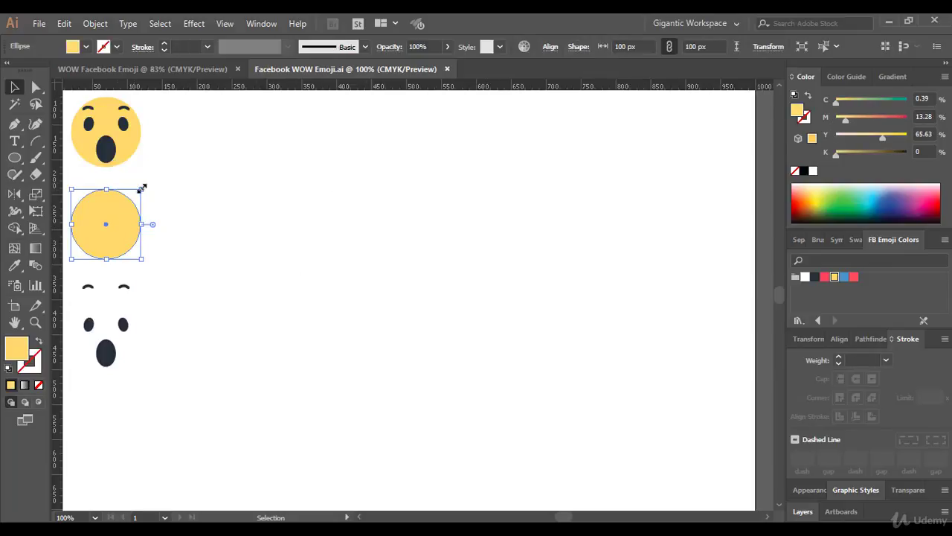
pyautogui.click(111, 355)
pyautogui.click(122, 327)
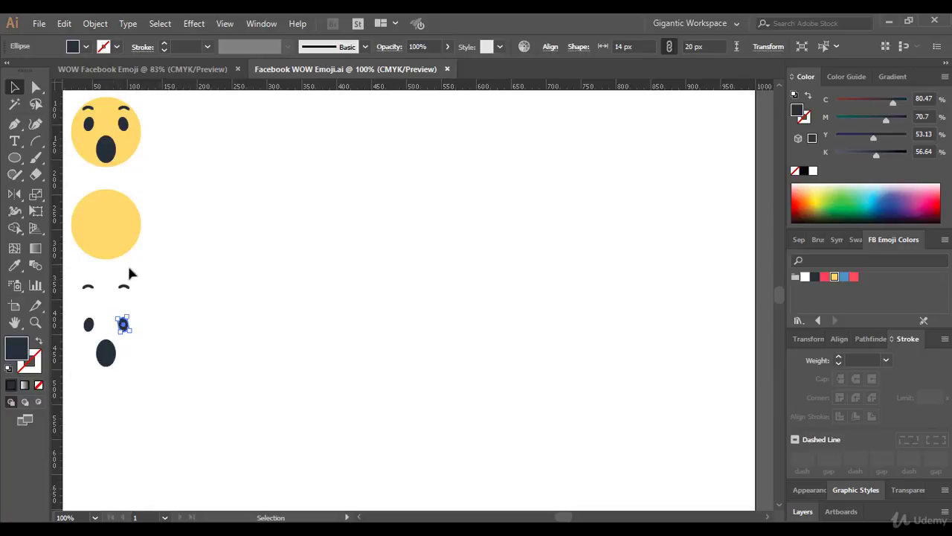
pyautogui.click(333, 326)
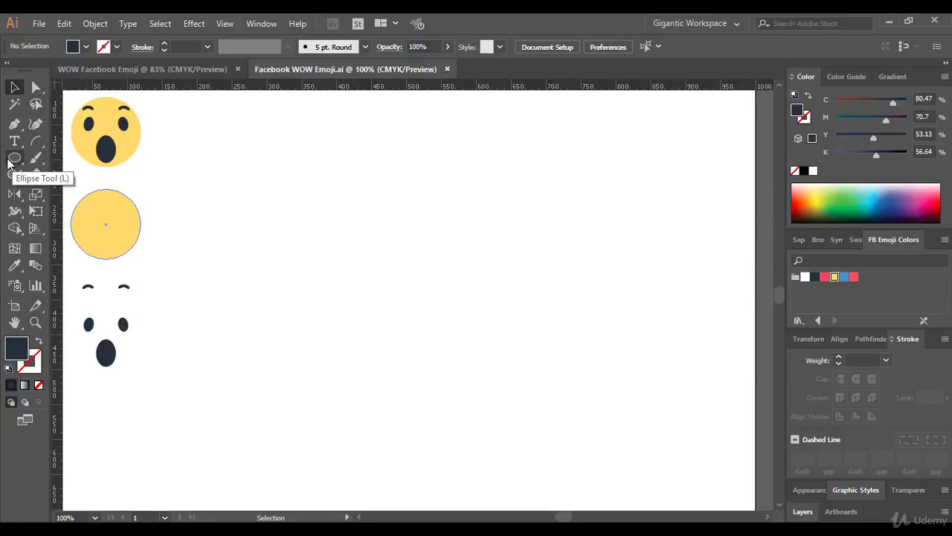
# Create an ellipse 100 px wide and 100 px high on the empty area of the artboard
pyautogui.moveTo(13, 162)
pyautogui.mouseDown()
pyautogui.moveTo(75, 197)
pyautogui.moveTo(14, 162)
pyautogui.mouseUp()
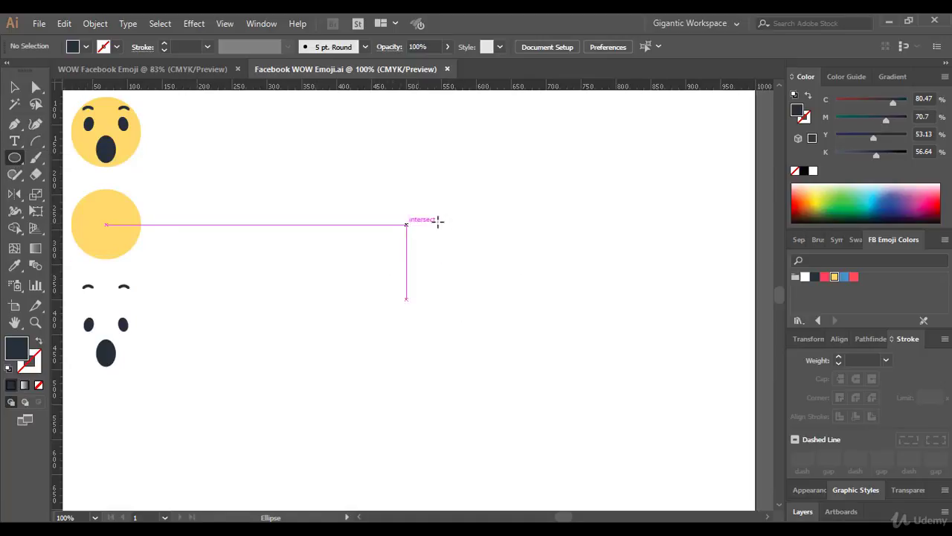
pyautogui.click(417, 231)
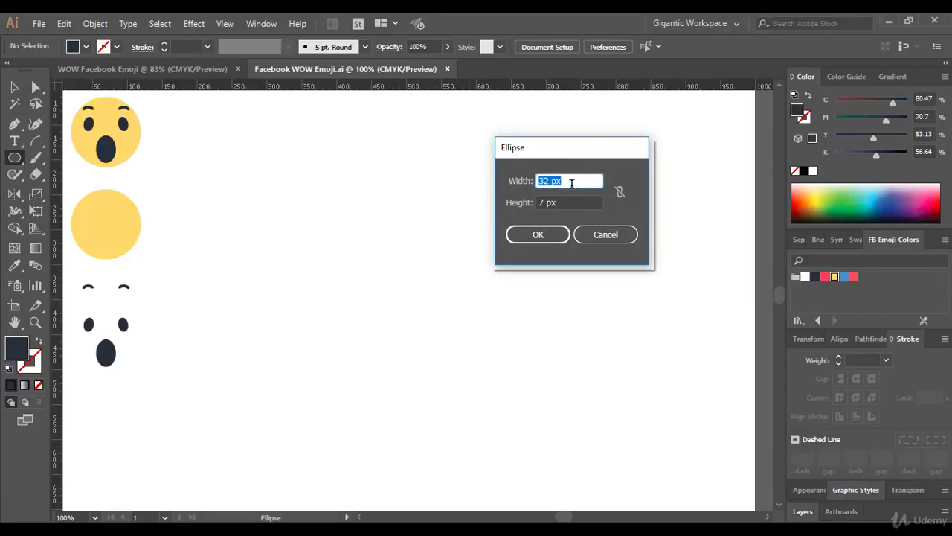
pyautogui.moveTo(572, 184); pyautogui.dragTo(493, 186)
pyautogui.write('100')
pyautogui.press('Tab')
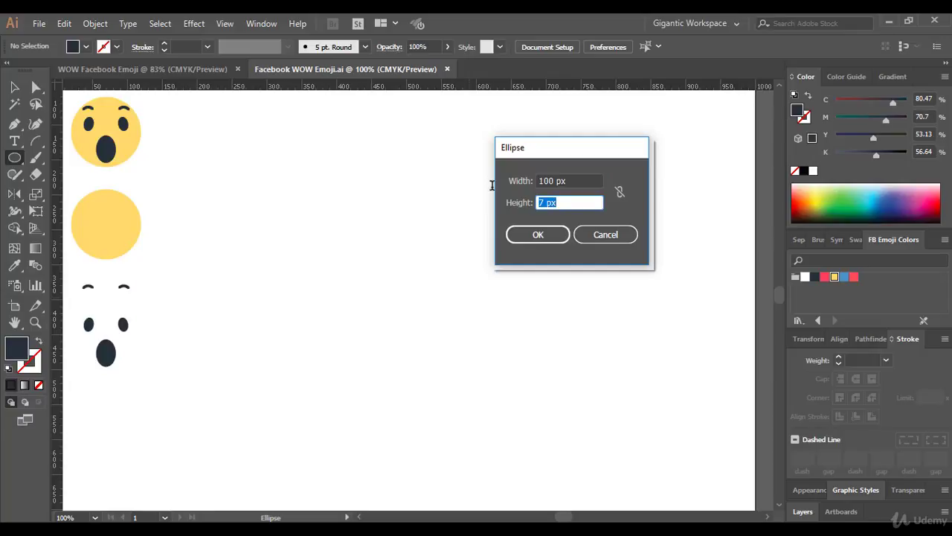
pyautogui.write('100px')
pyautogui.click(533, 234)
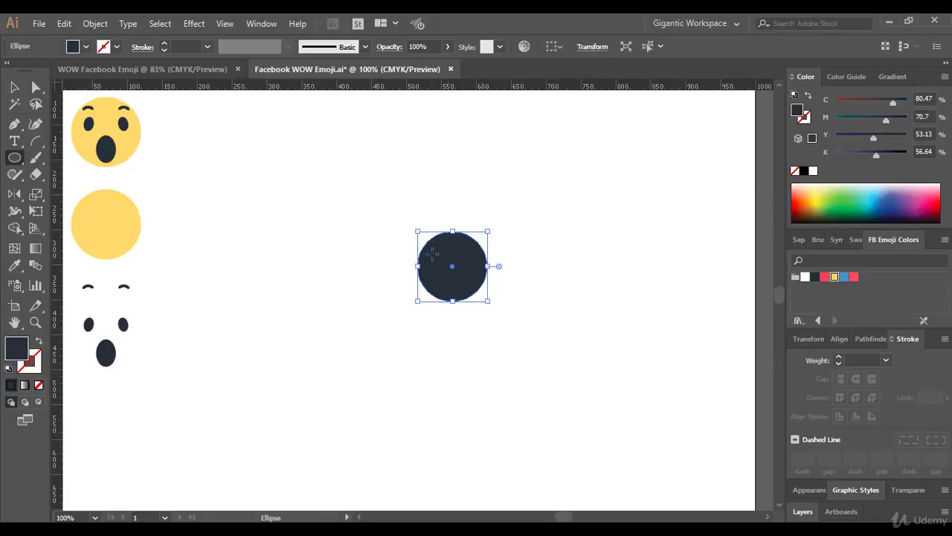
# Fill the new circle with the yellow swatch from the FB Emoji Colors library
pyautogui.click(14, 87)
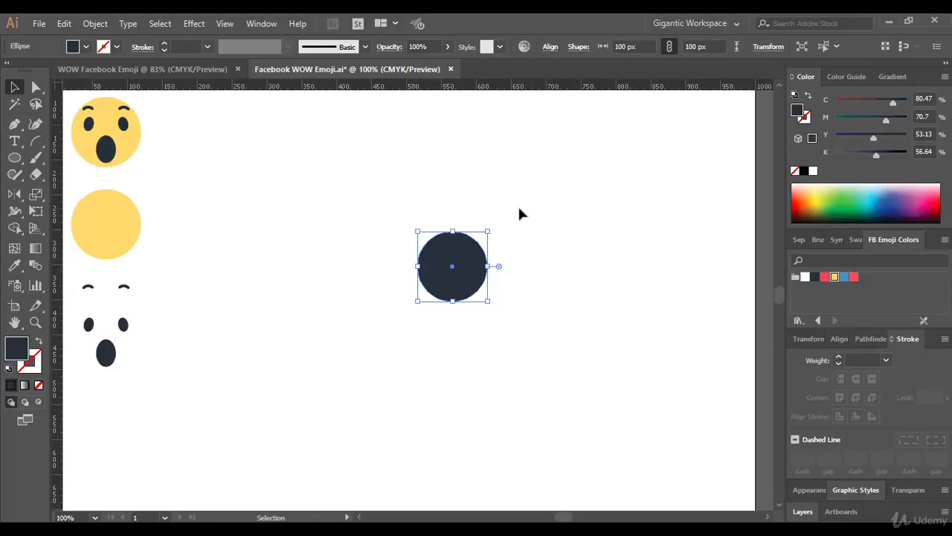
pyautogui.moveTo(527, 188); pyautogui.dragTo(390, 323)
pyautogui.click(834, 277)
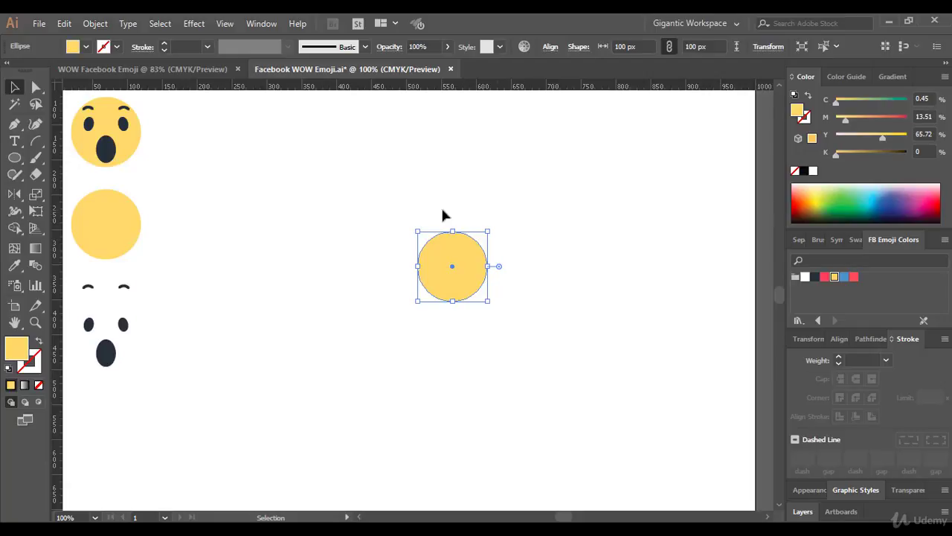
# Try a light brown swatch as the new circle's fill and undo that colour change
pyautogui.click(381, 244)
pyautogui.moveTo(519, 215); pyautogui.dragTo(387, 327)
pyautogui.click(39, 357)
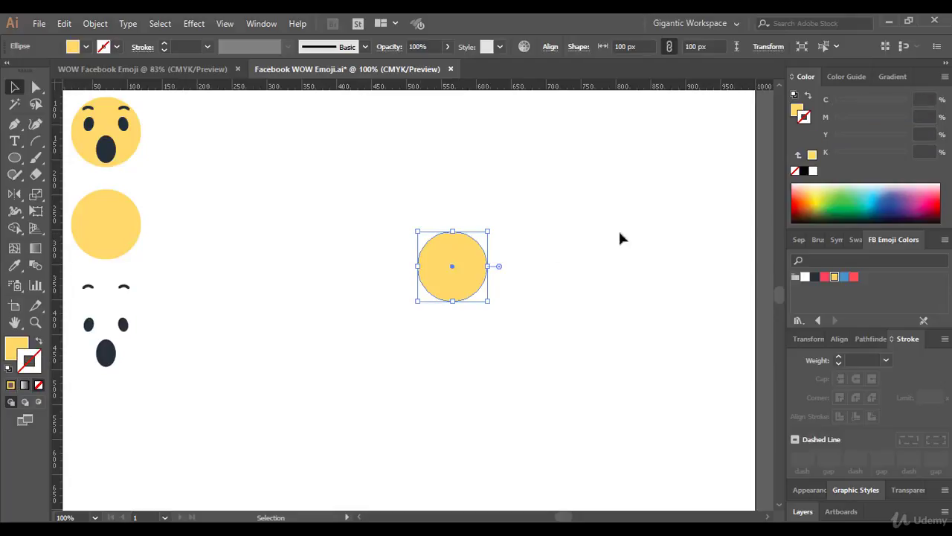
pyautogui.click(86, 47)
pyautogui.click(87, 91)
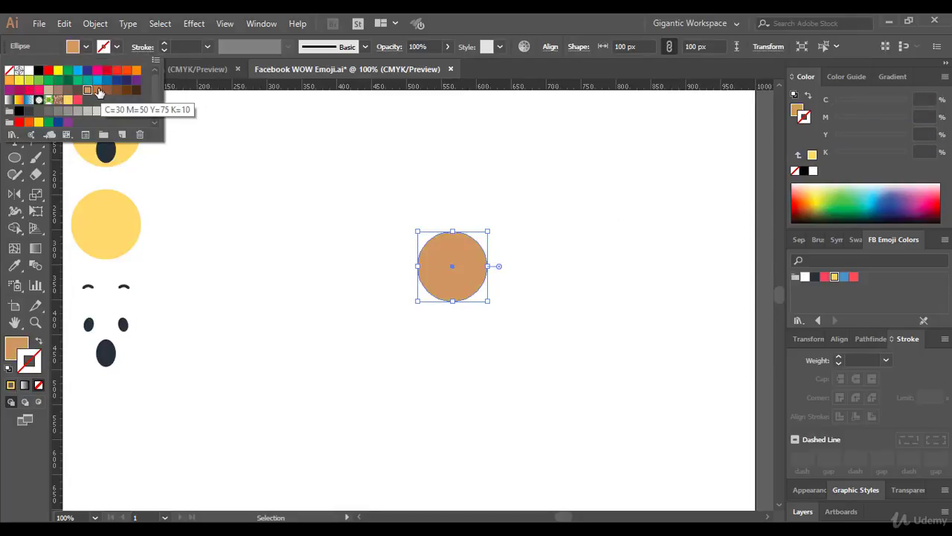
pyautogui.click(116, 228)
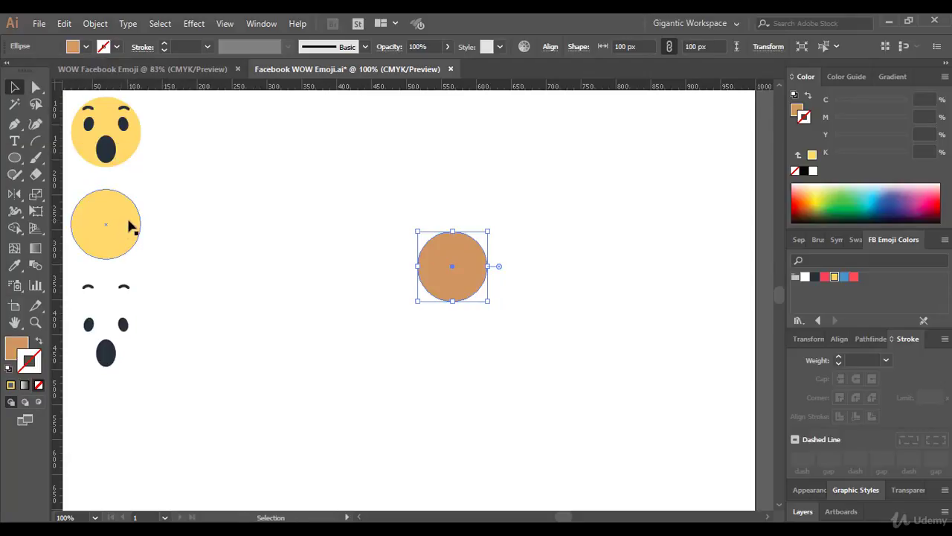
pyautogui.hotkey('ctrl', 'z')
pyautogui.press('v')
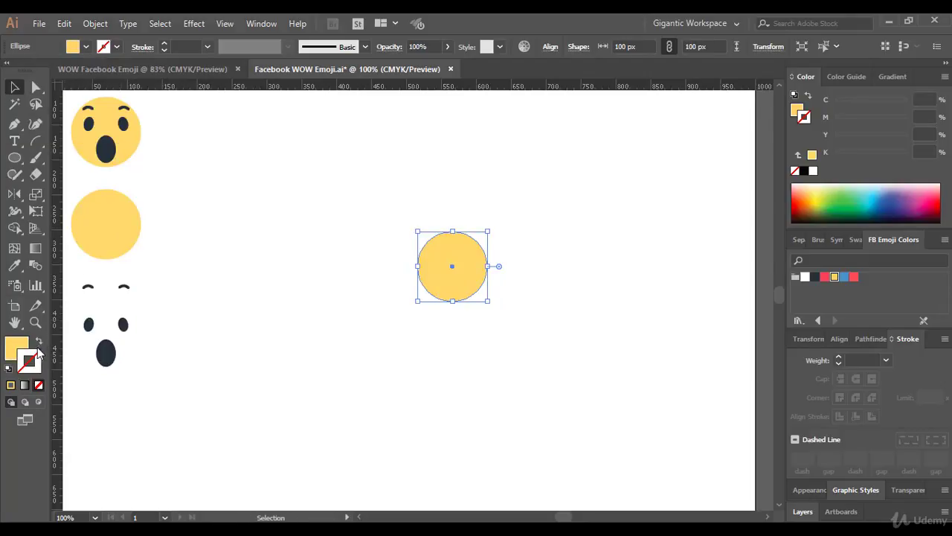
# Give the yellow circle a teal stroke using the C=80 M=10 Y=45 K=0 swatch
pyautogui.click(116, 46)
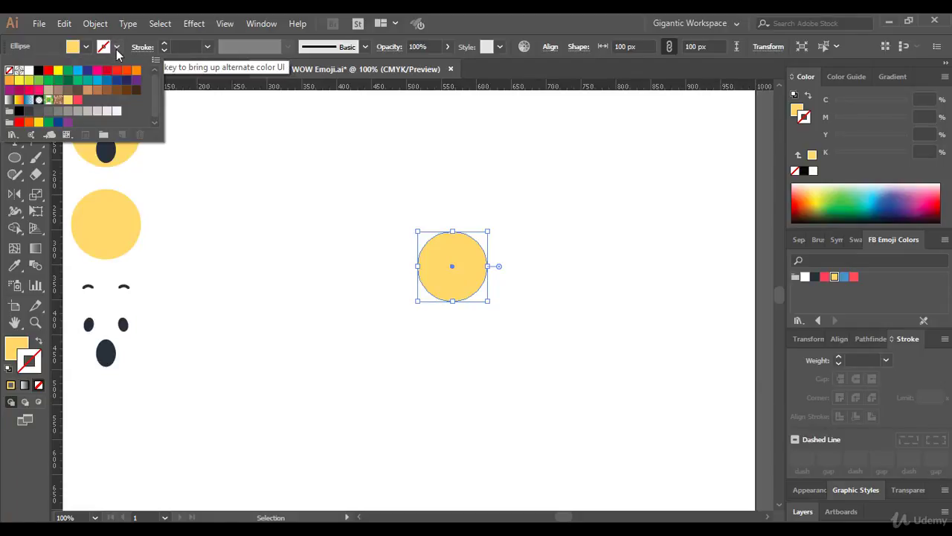
pyautogui.click(88, 80)
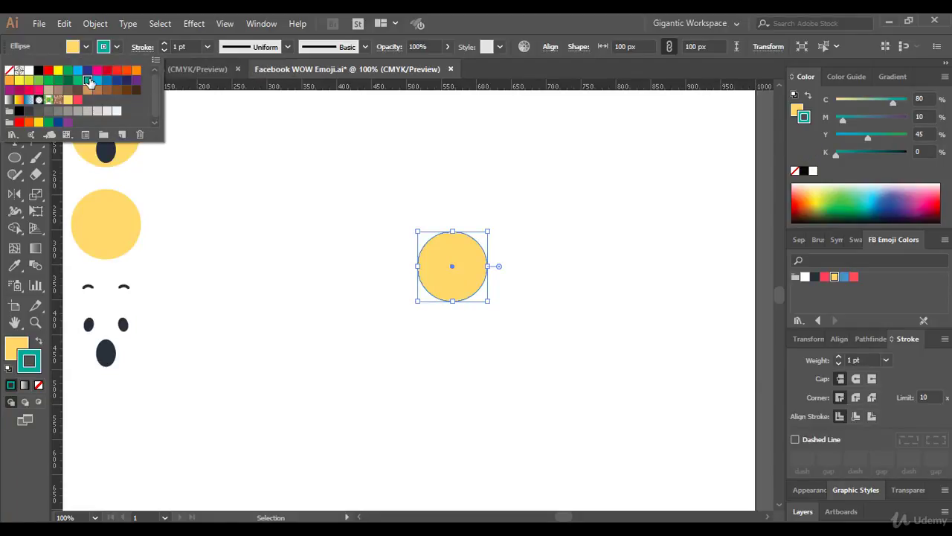
# Remove the teal stroke from the new yellow circle by setting its stroke to None
pyautogui.click(406, 192)
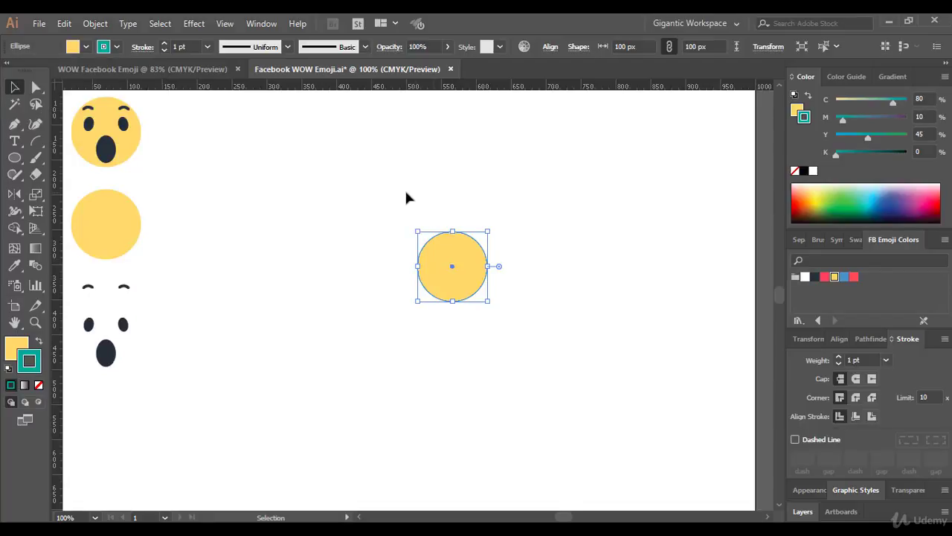
pyautogui.click(364, 200)
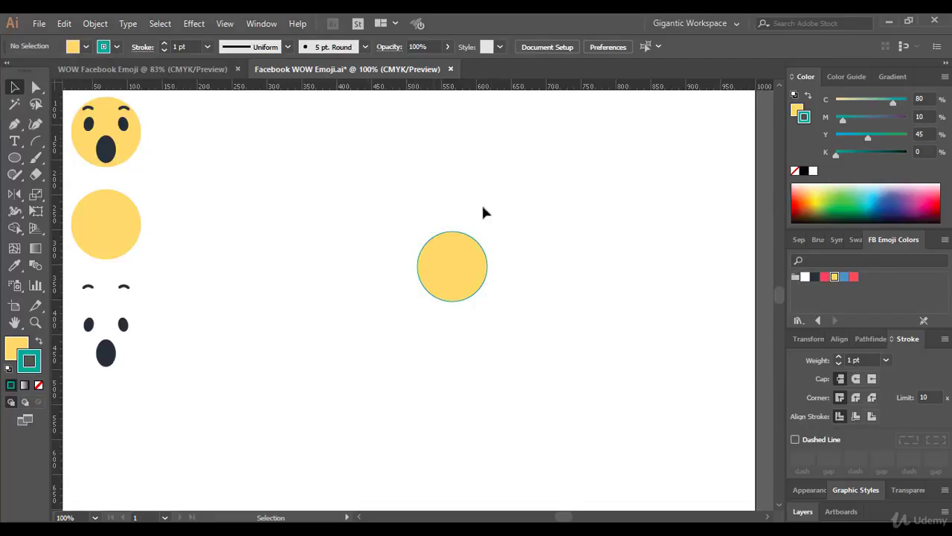
pyautogui.moveTo(388, 218); pyautogui.dragTo(527, 325)
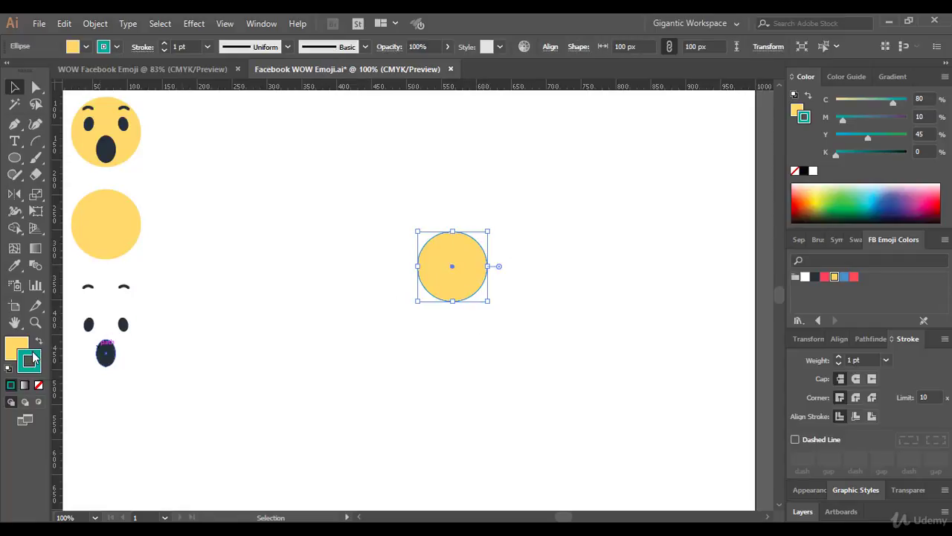
pyautogui.click(38, 387)
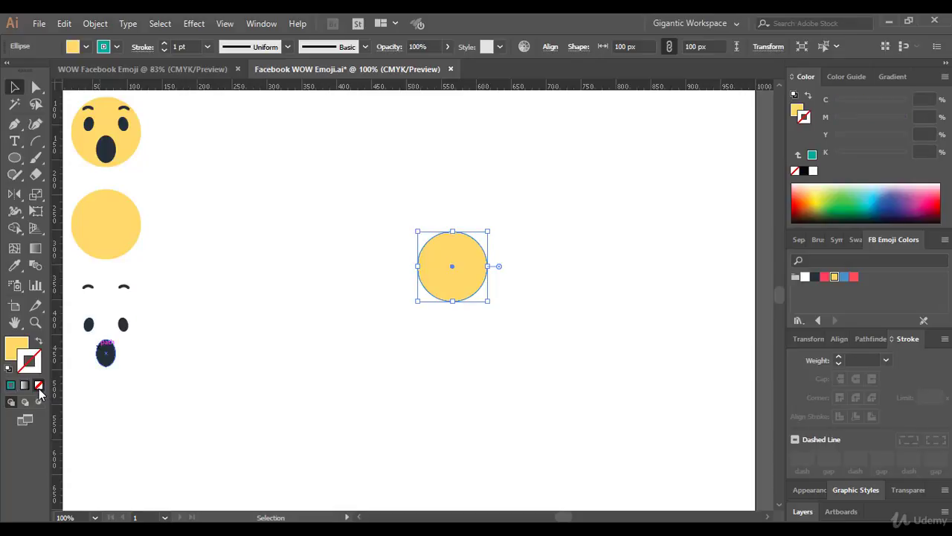
pyautogui.click(478, 180)
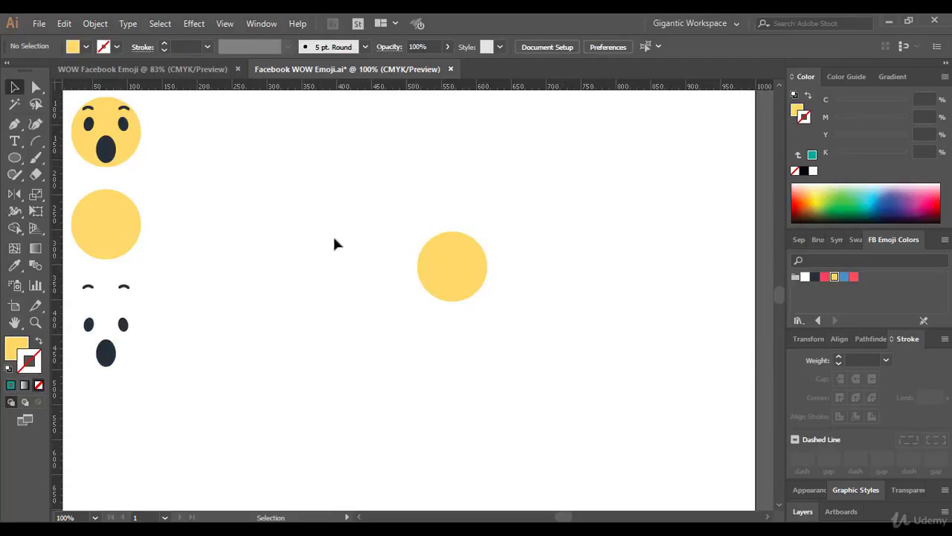
# Reapply the yellow swatch from the FB Emoji Colors library as the fill of the strokeless circle
pyautogui.click(439, 253)
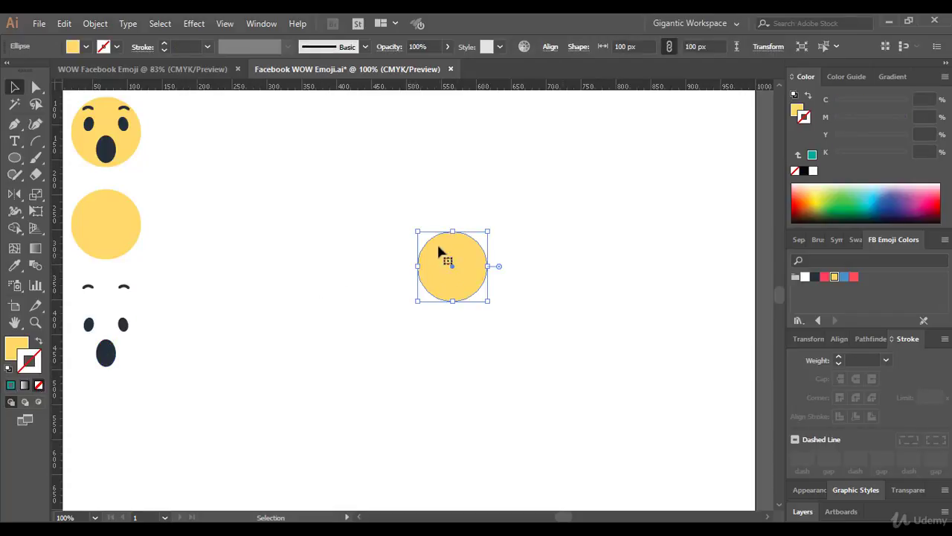
pyautogui.click(18, 347)
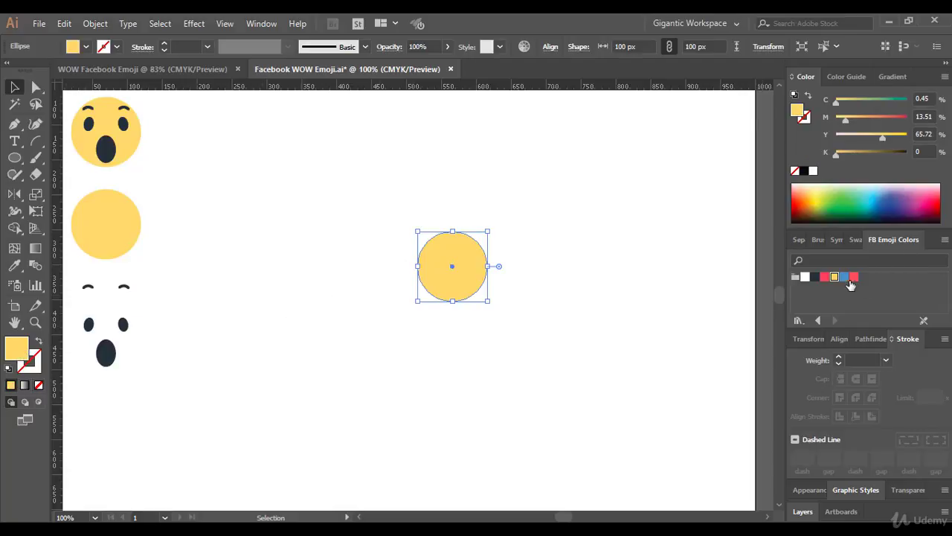
pyautogui.click(834, 277)
pyautogui.click(484, 333)
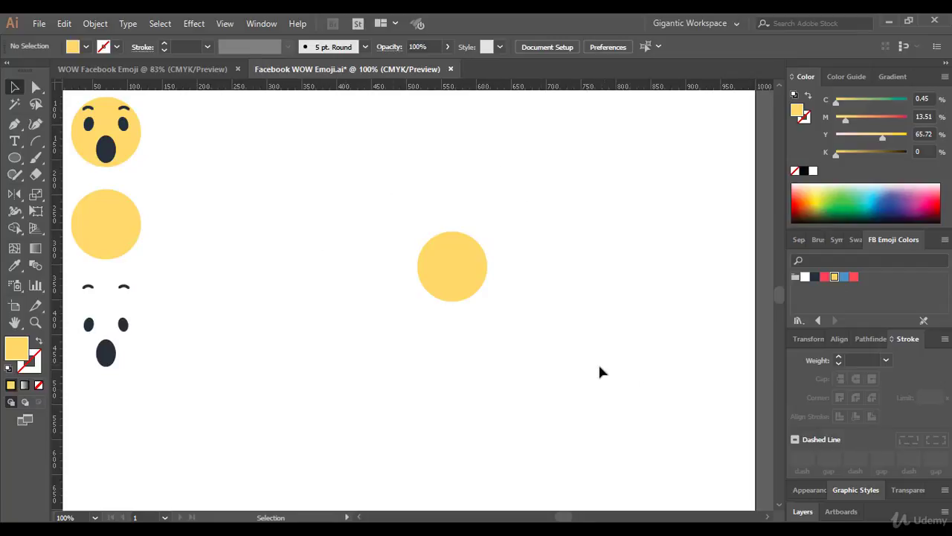
pyautogui.click(642, 529)
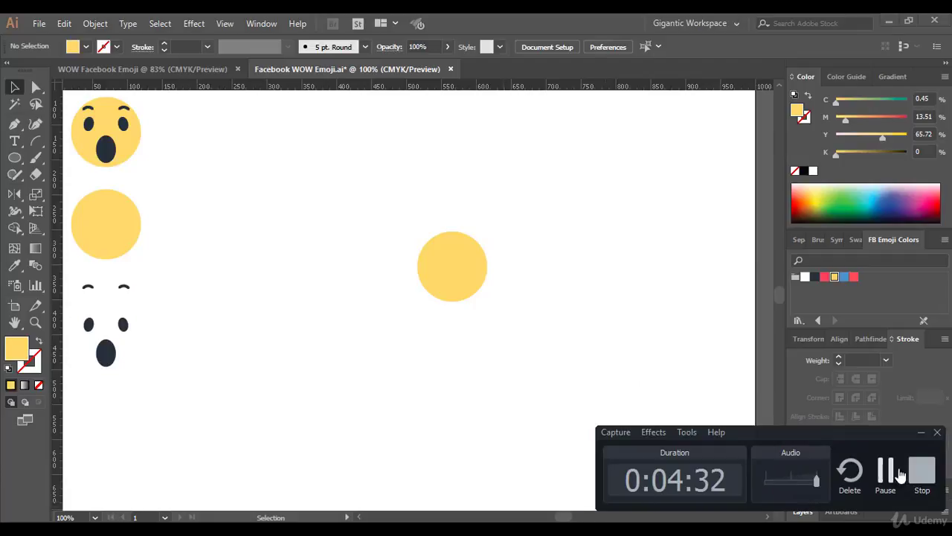